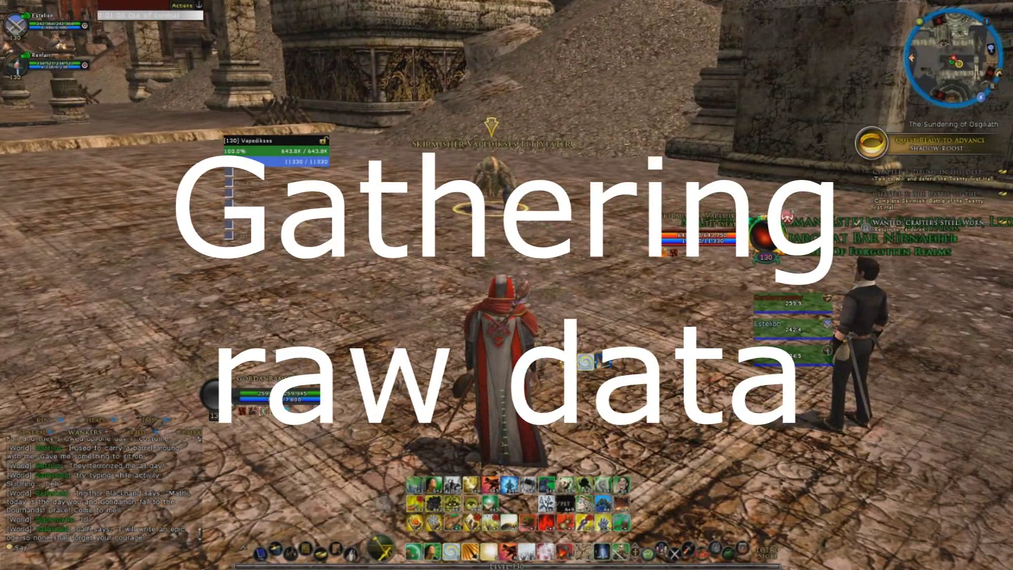
Step: Switch to the Reaver's game client and check its Physical Mastery damage bonuses in the character sheet
{"action": "key", "text": "alt+Tab"}
{"action": "key", "text": "c"}
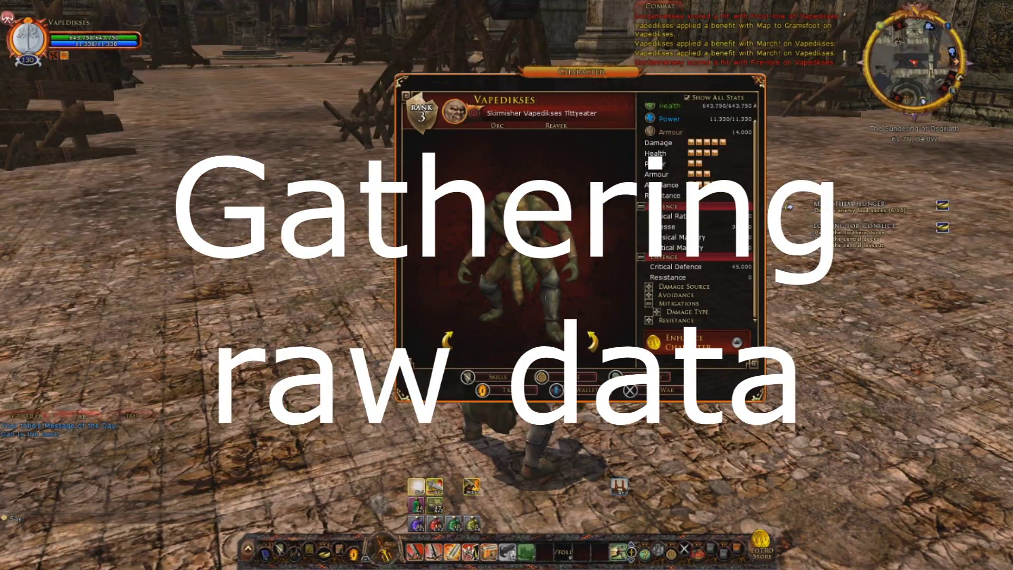
{"action": "mouse_move", "coordinate": [681, 237]}
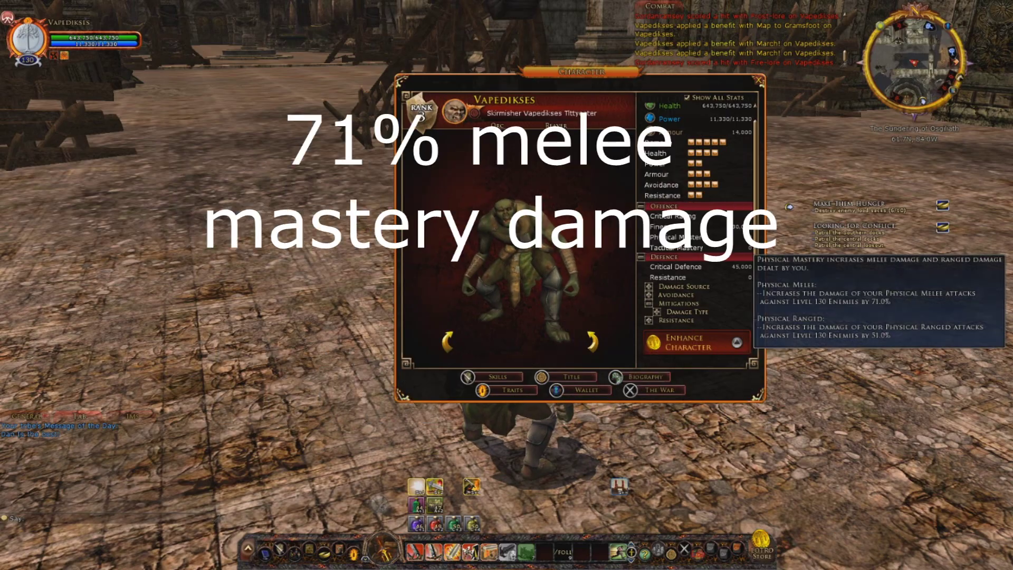
Step: Switch to the red-robed caster's game client and cast Fire-lore on the targeted Reaver
{"action": "key", "text": "alt+Tab"}
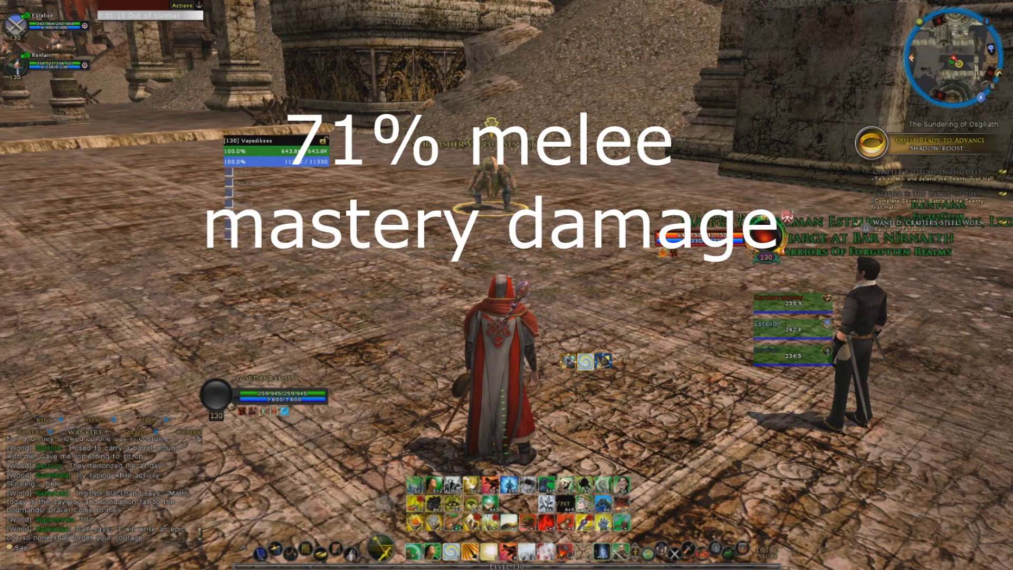
{"action": "key", "text": "1"}
{"action": "key", "text": "alt+Tab"}
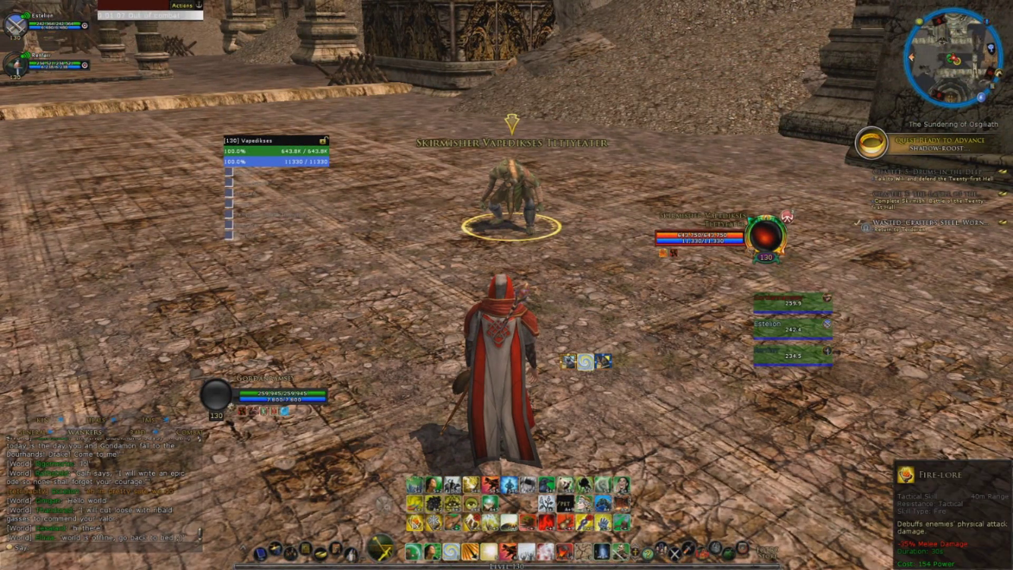
{"action": "key", "text": "1"}
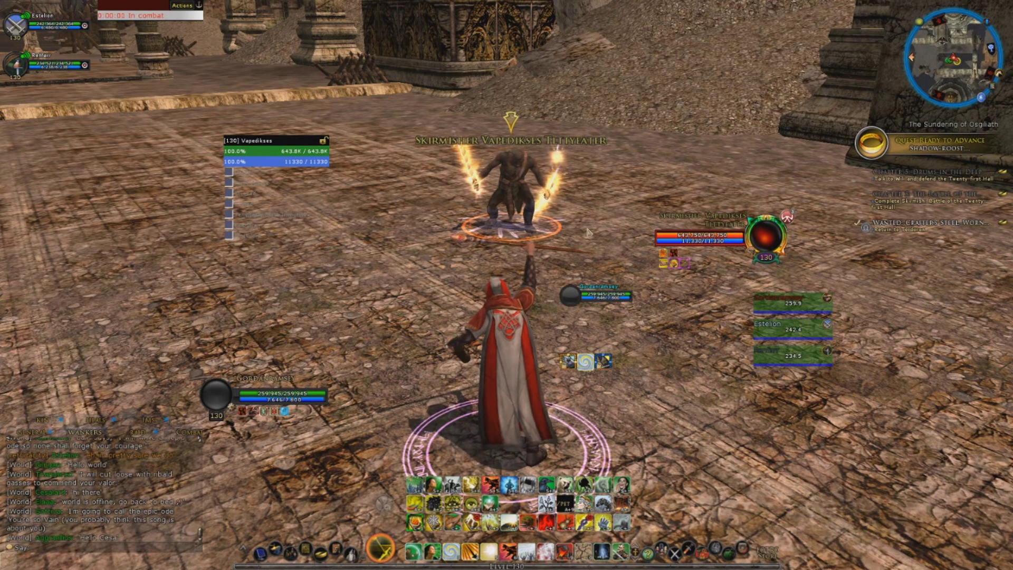
Step: Switch to the debuffed Reaver's client and inspect its Physical Mastery damage bonuses in the character sheet
{"action": "key", "text": "alt+Tab"}
{"action": "key", "text": "alt+Tab"}
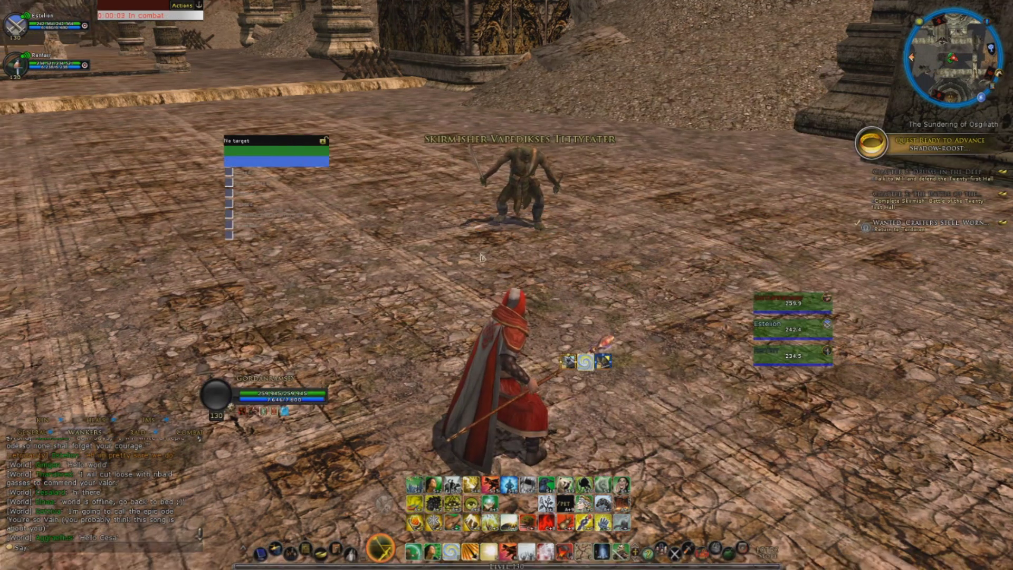
{"action": "key", "text": "alt+Tab"}
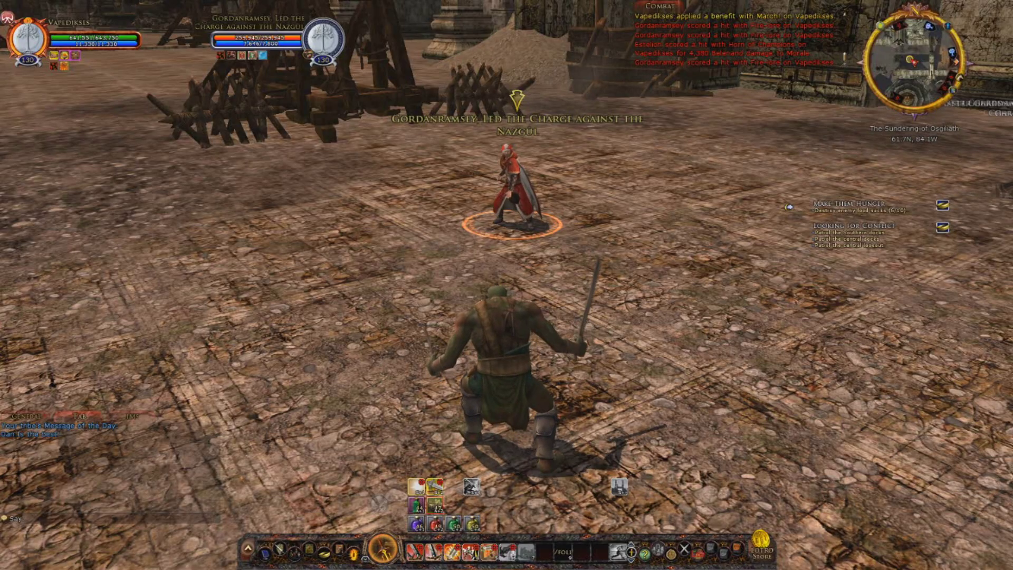
{"action": "key", "text": "c"}
{"action": "mouse_move", "coordinate": [677, 237]}
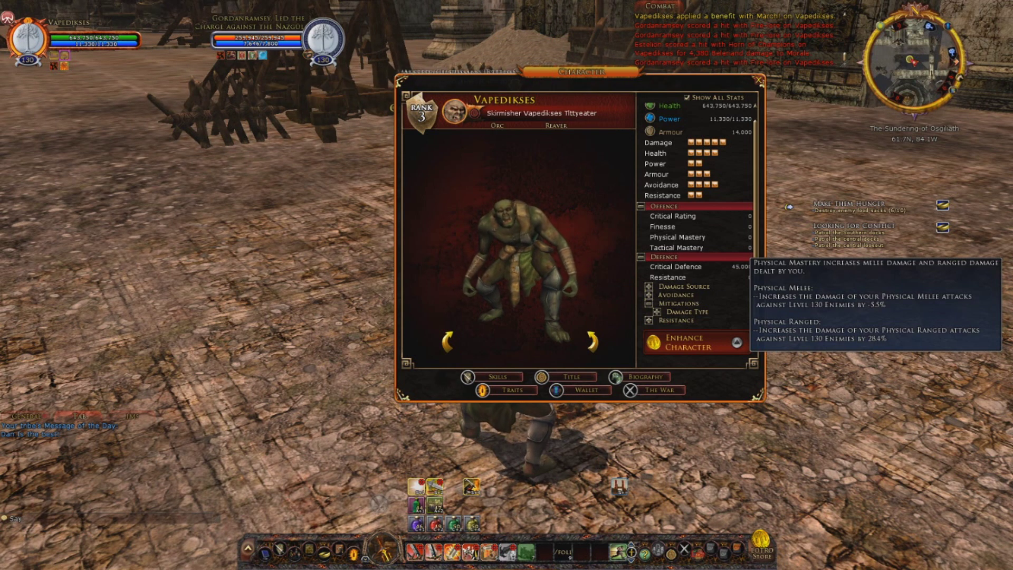
Step: Target the Reaver with the caster, apply Fire-lore again and recheck the Reaver's Physical Mastery damage bonuses
{"action": "key", "text": "alt+Tab"}
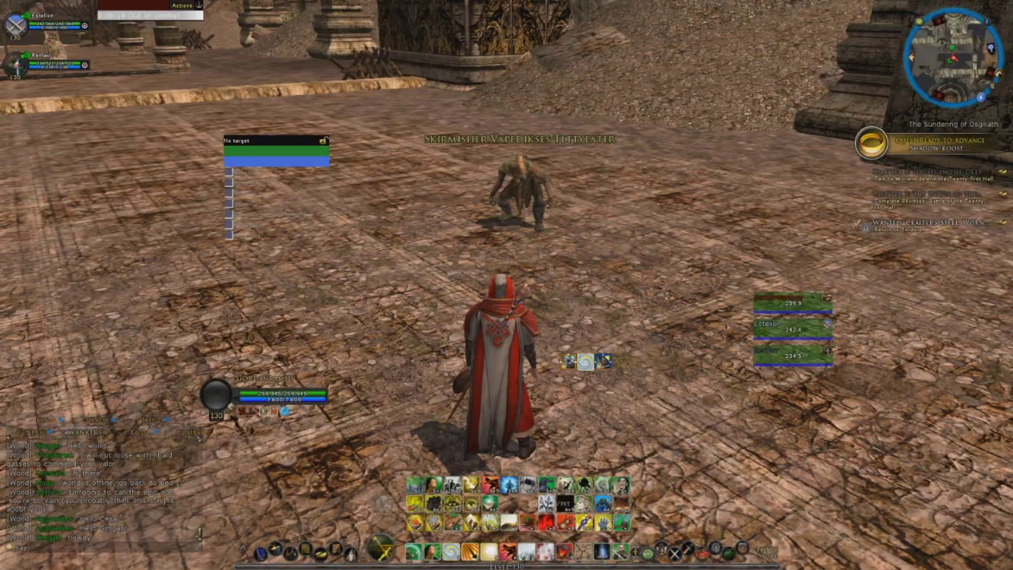
{"action": "key", "text": "Tab"}
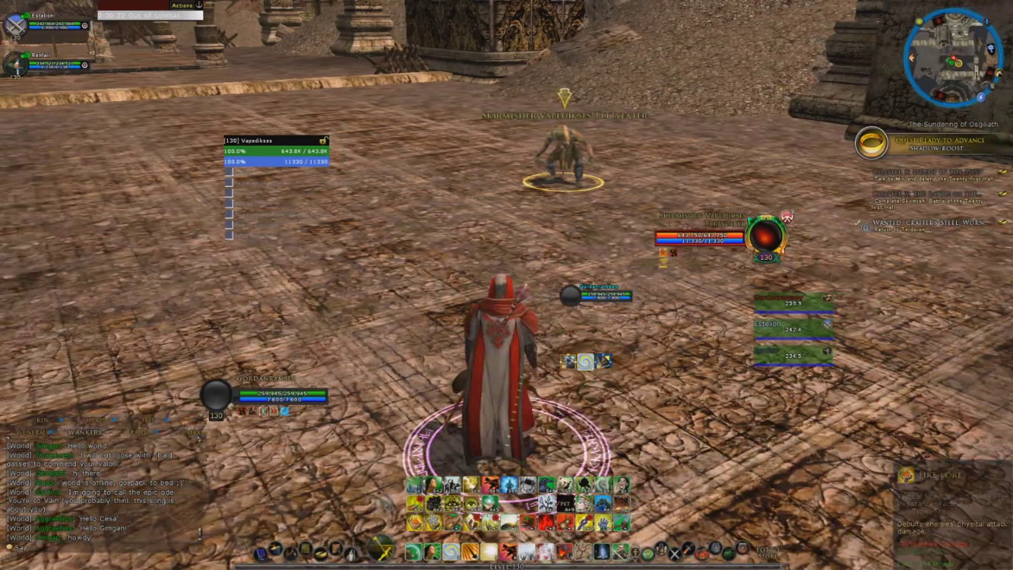
{"action": "key", "text": "alt+Tab"}
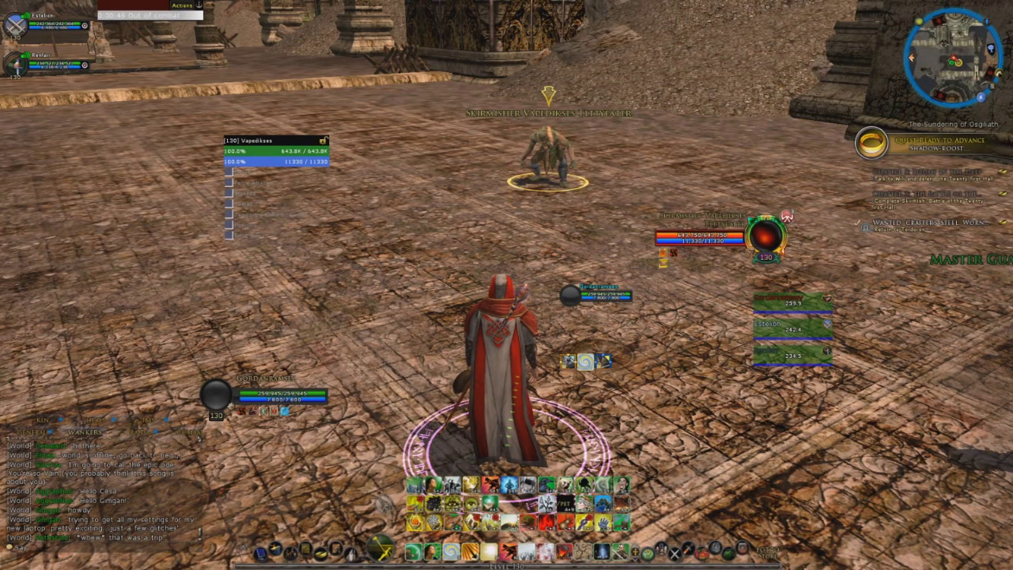
{"action": "key", "text": "1"}
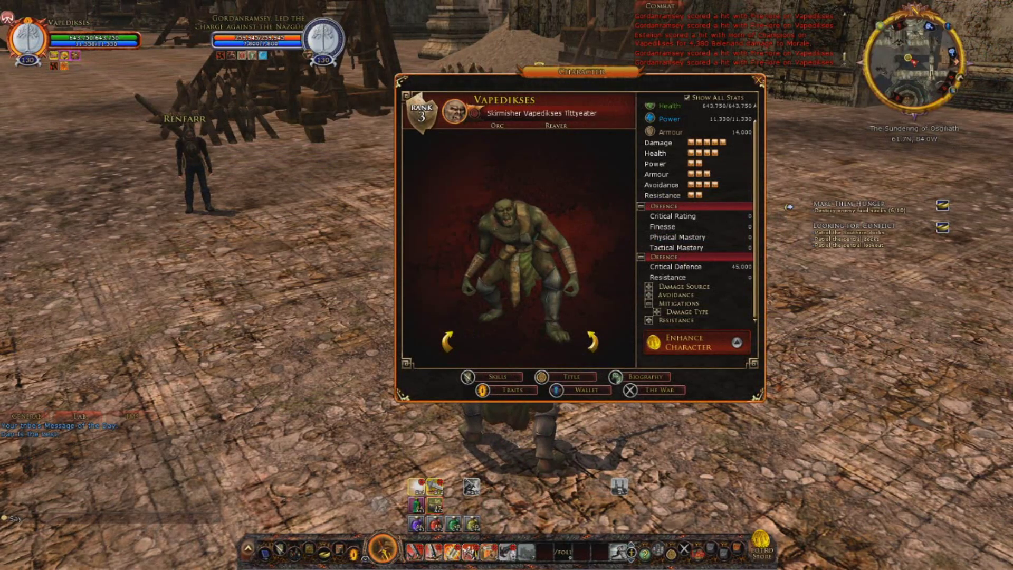
{"action": "mouse_move", "coordinate": [678, 237]}
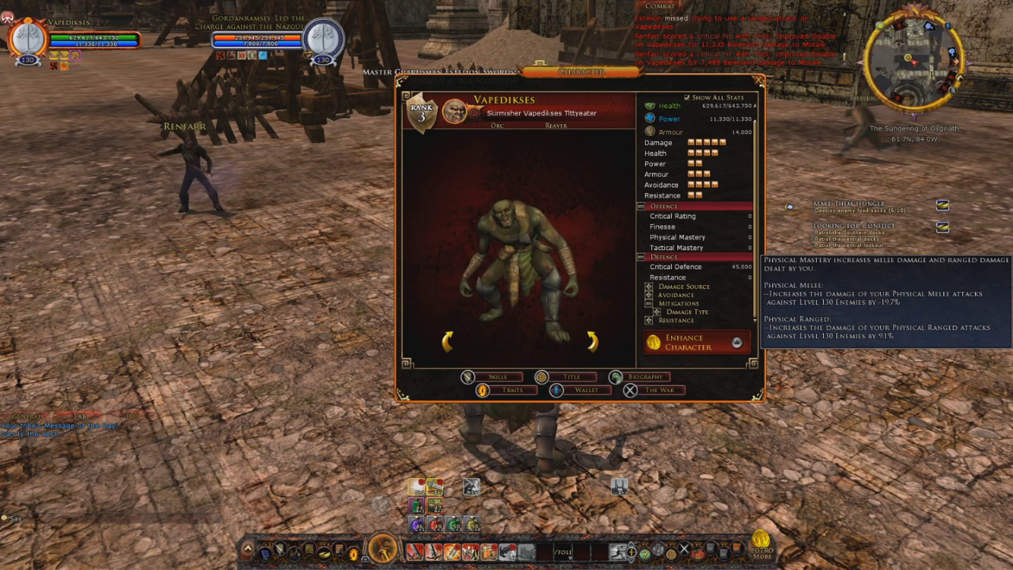
Step: Close the Reaver's character sheet, switch back to the caster and move the caster across the battlefield
{"action": "key", "text": "Escape"}
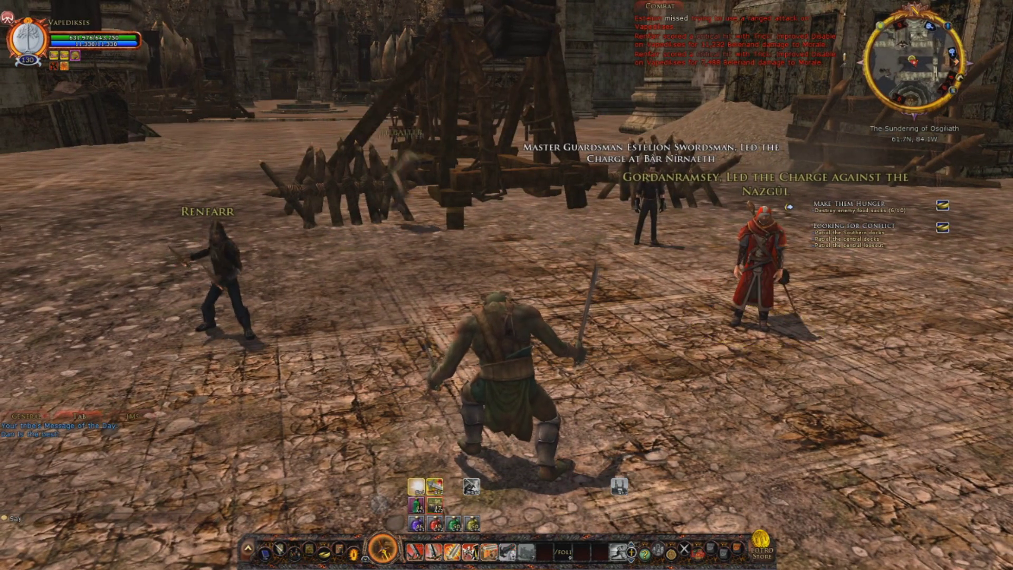
{"action": "key", "text": "alt+Tab"}
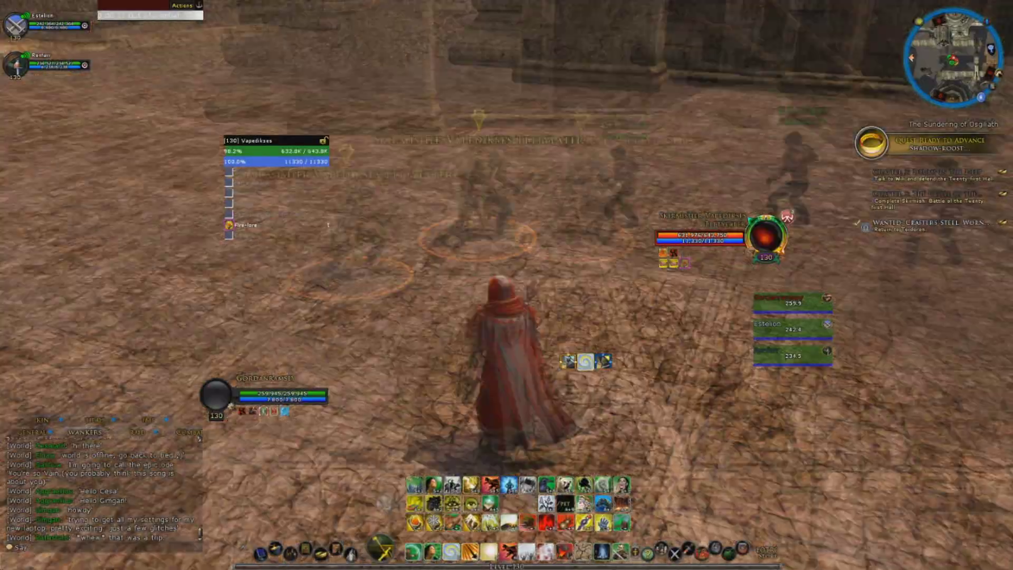
{"action": "key", "text": "w"}
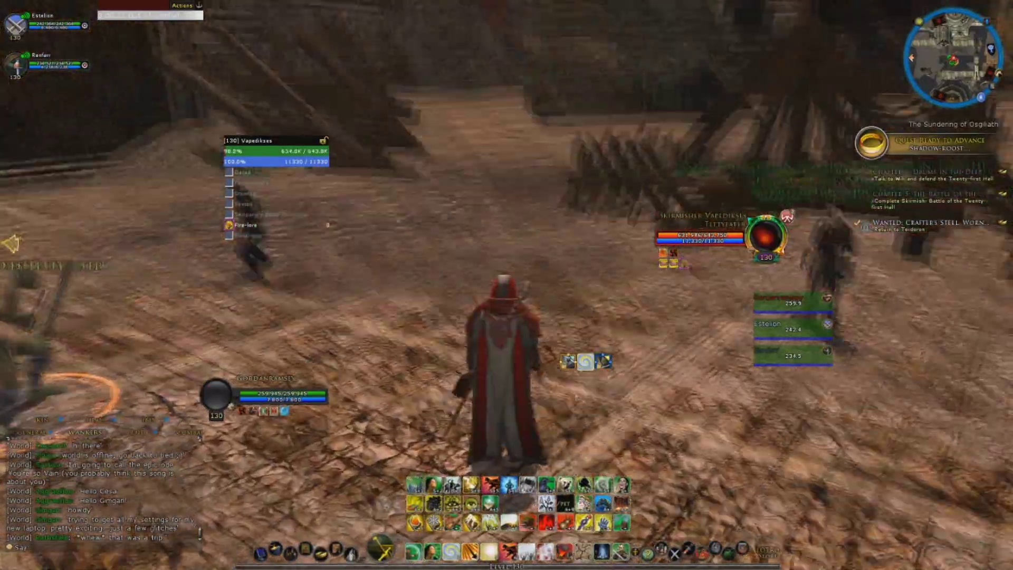
{"action": "key", "text": "d"}
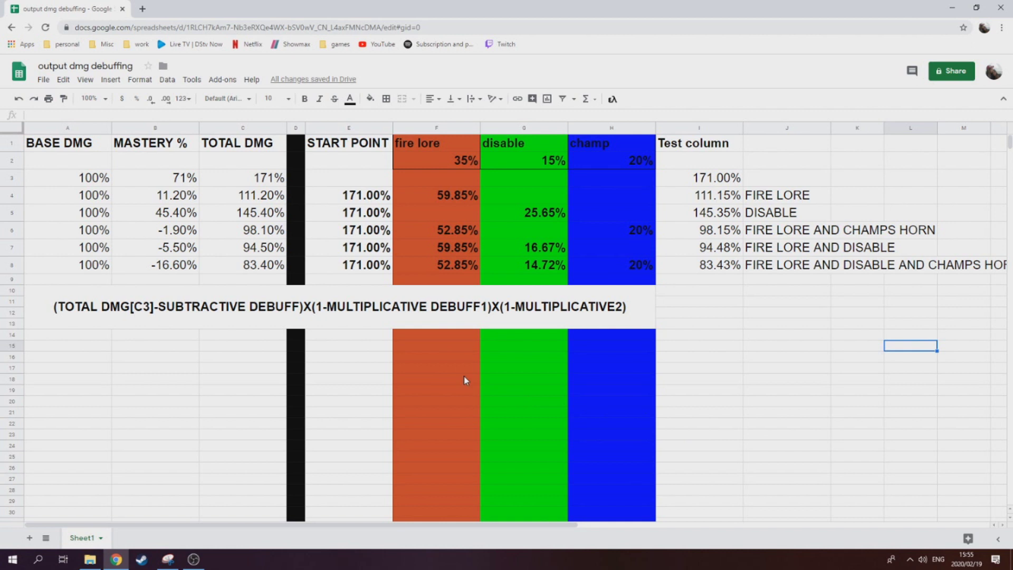
Step: Review the undebuffed mastery and total damage in row 3 and the damage formula below the table
{"action": "left_click", "coordinate": [162, 184]}
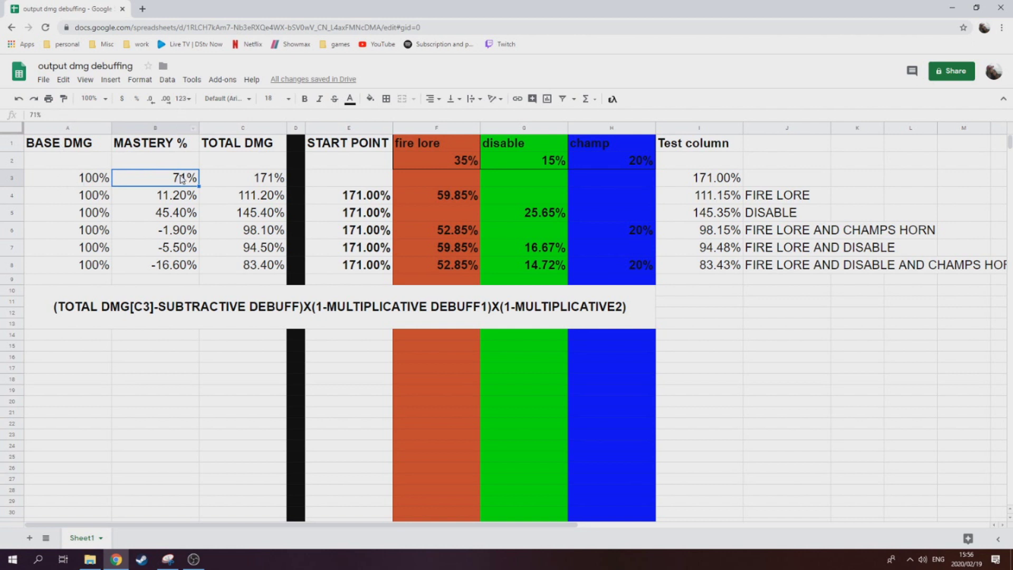
{"action": "left_click", "coordinate": [257, 182]}
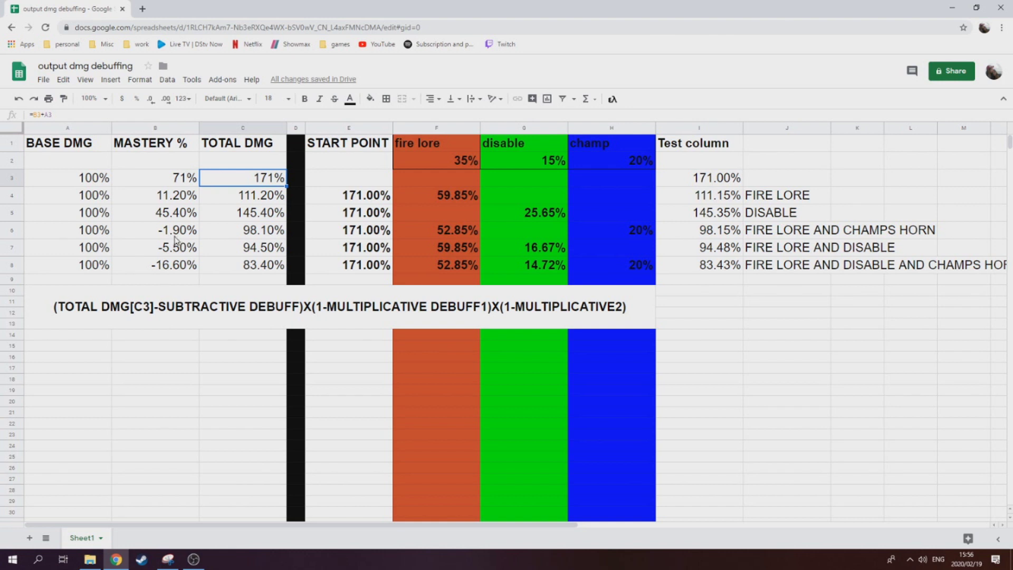
{"action": "left_click", "coordinate": [282, 237]}
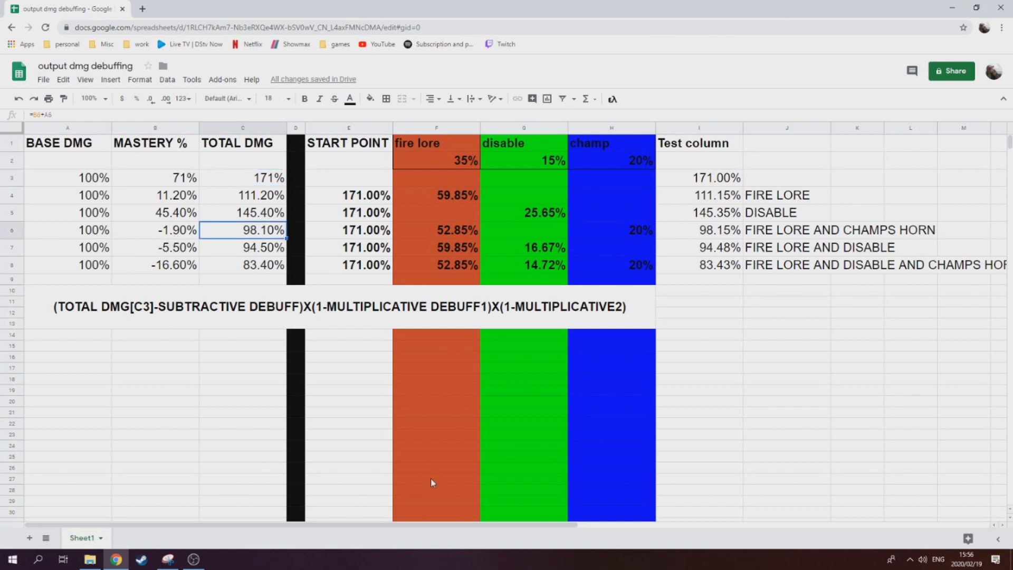
{"action": "left_click", "coordinate": [375, 403]}
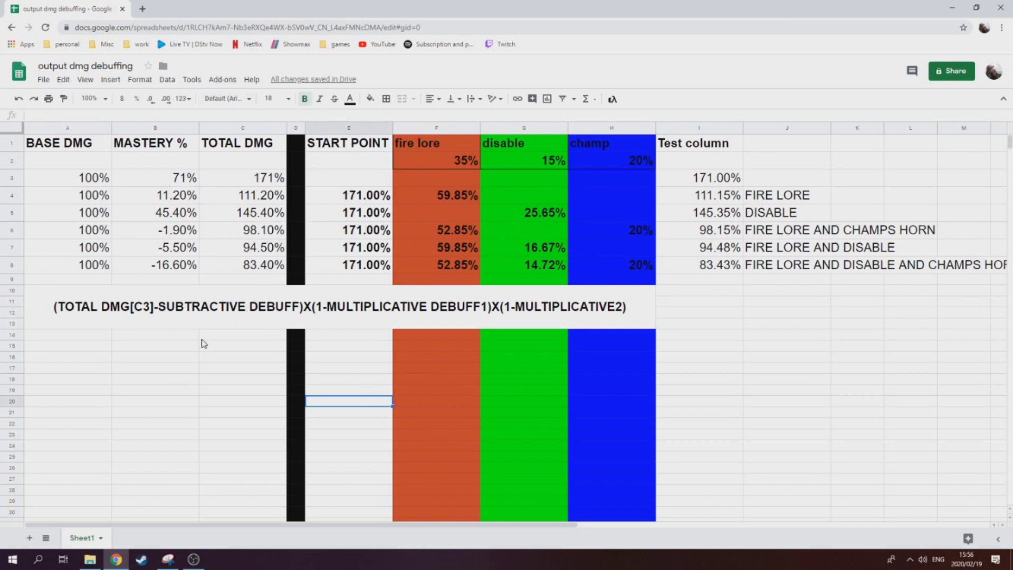
{"action": "left_click", "coordinate": [180, 321]}
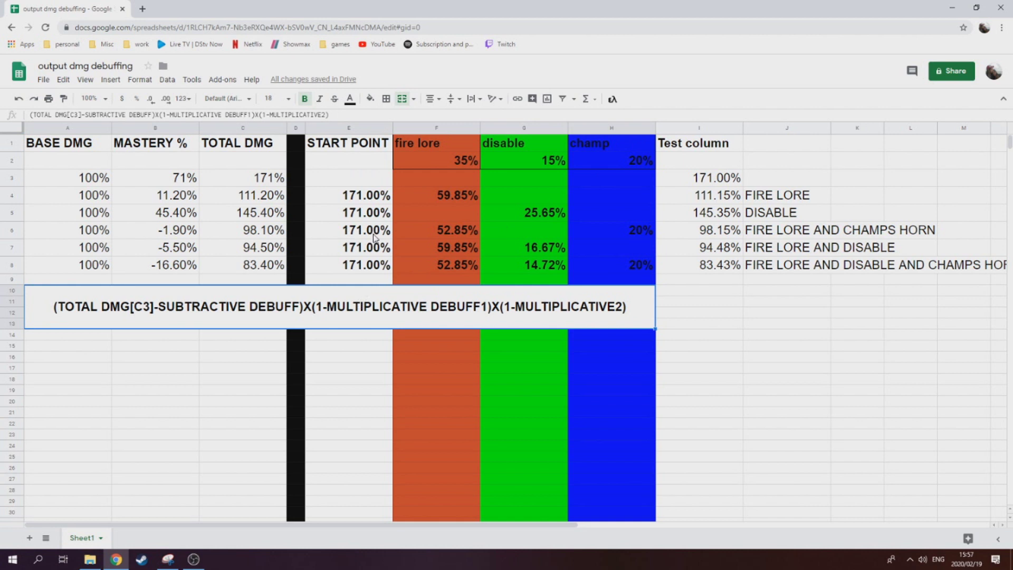
Step: Examine the fire lore row, comparing its start point, debuff amount and test column formula with the total damage in C4
{"action": "left_click", "coordinate": [368, 200]}
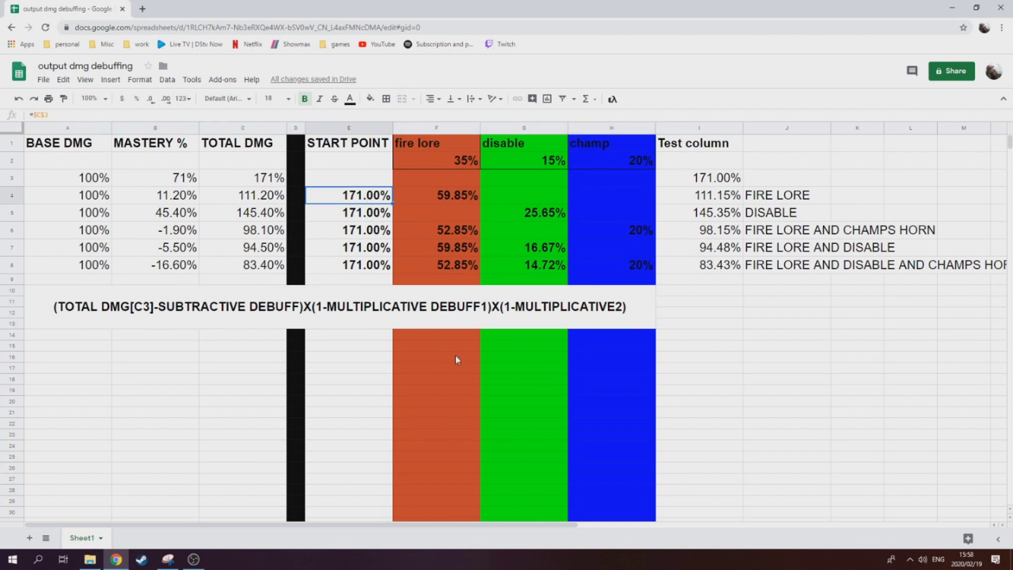
{"action": "key", "text": "Right"}
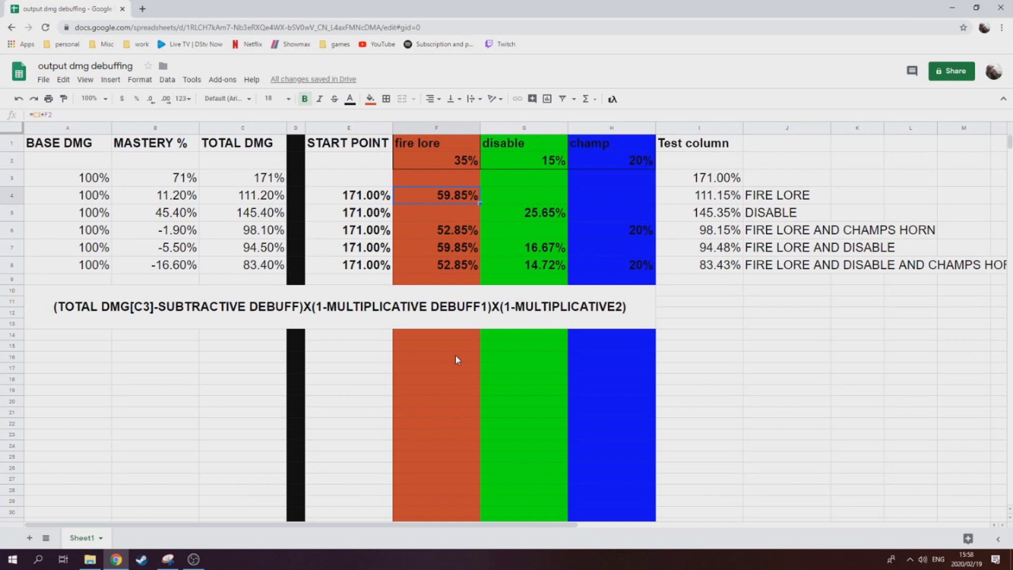
{"action": "key", "text": "Right"}
{"action": "key", "text": "Right"}
{"action": "key", "text": "Right"}
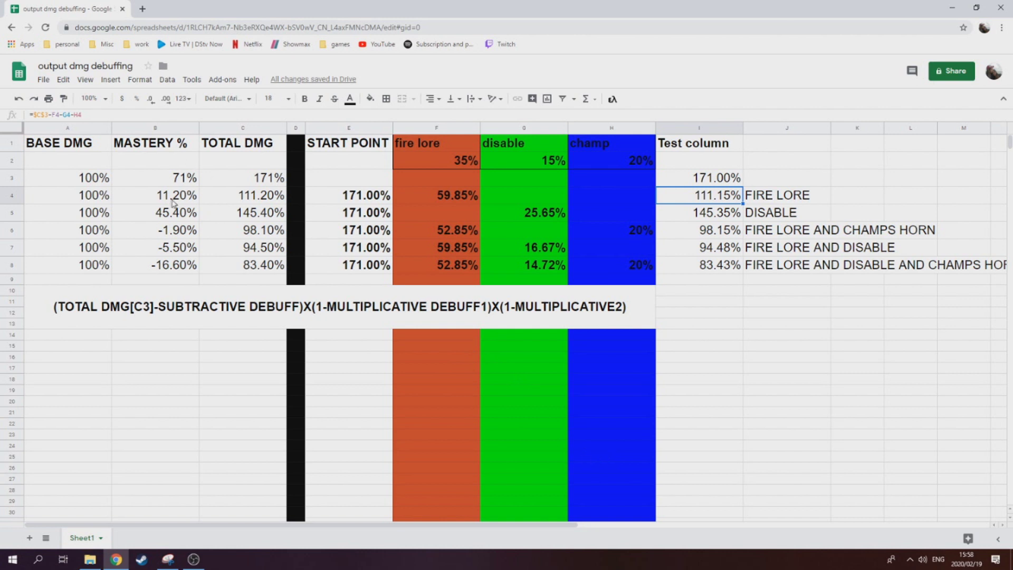
{"action": "left_click", "coordinate": [260, 202]}
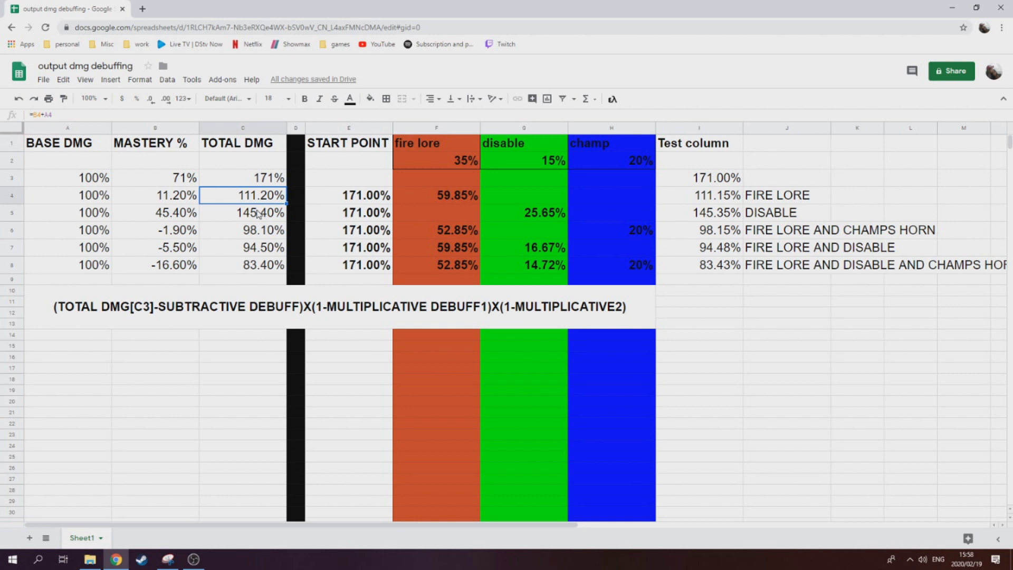
Step: Examine the disable row, comparing its start point, debuff amount and test column formula with the total damage in C5
{"action": "left_click", "coordinate": [343, 218]}
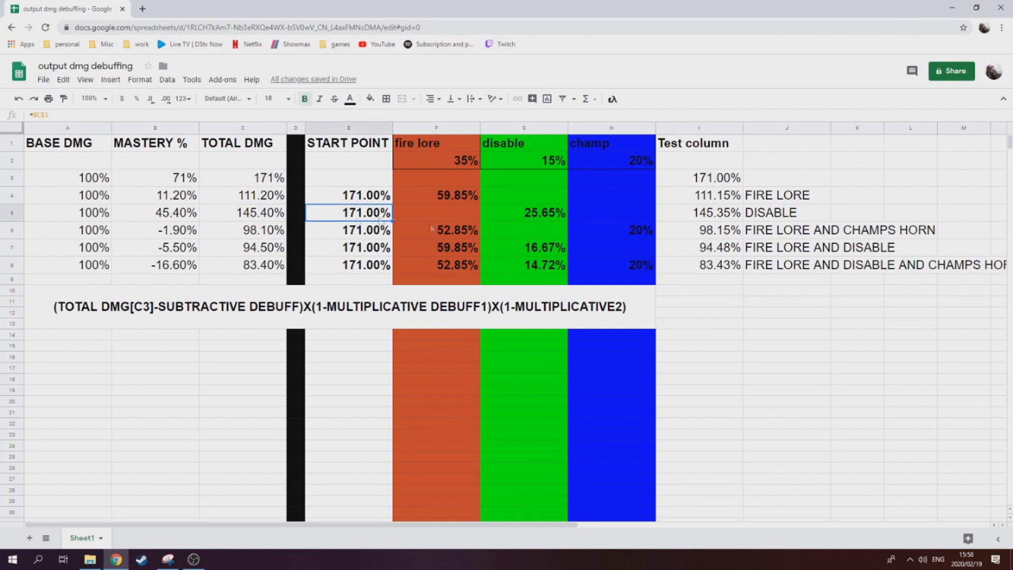
{"action": "left_click", "coordinate": [540, 215]}
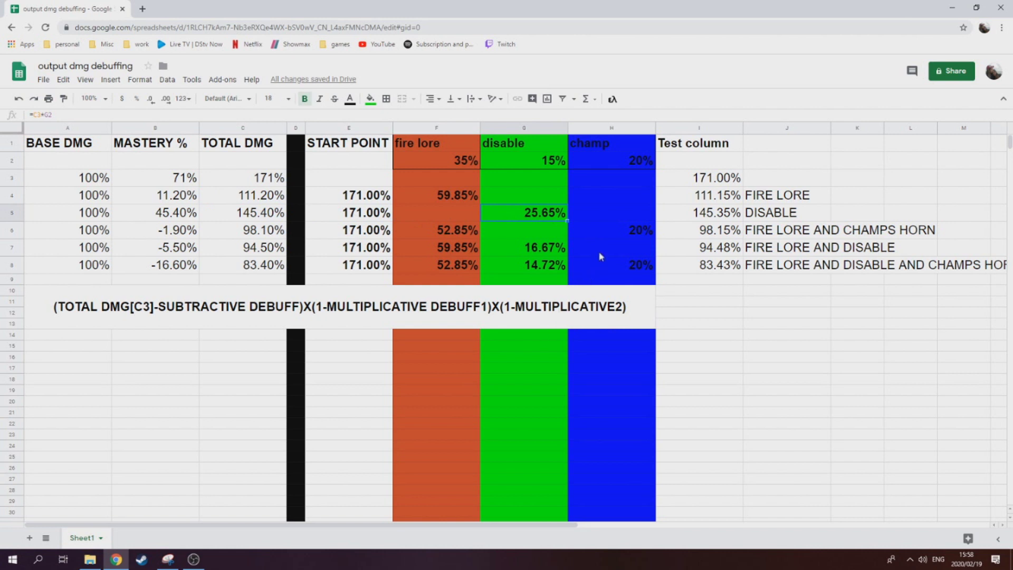
{"action": "left_click", "coordinate": [673, 217]}
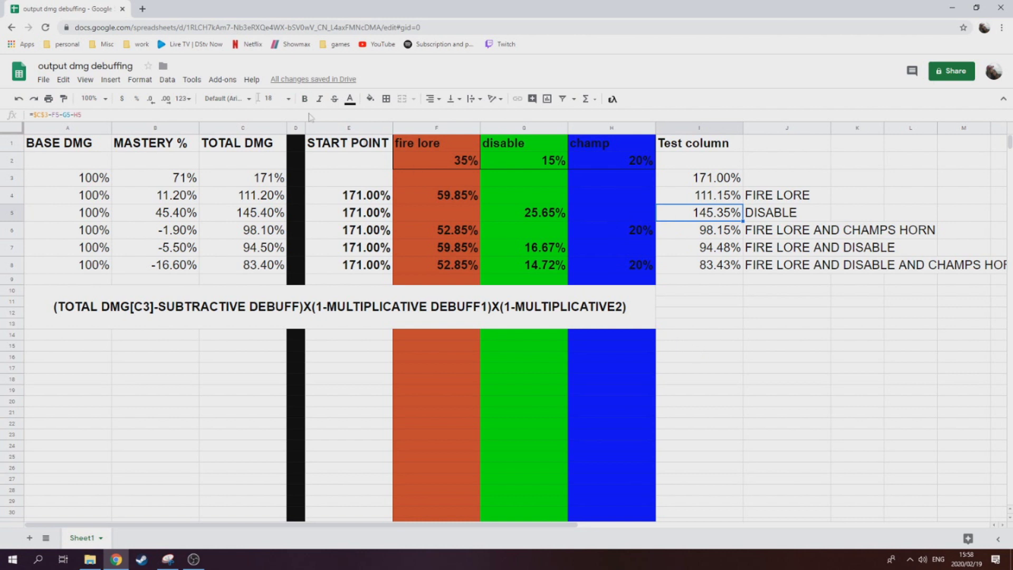
{"action": "left_click", "coordinate": [265, 216]}
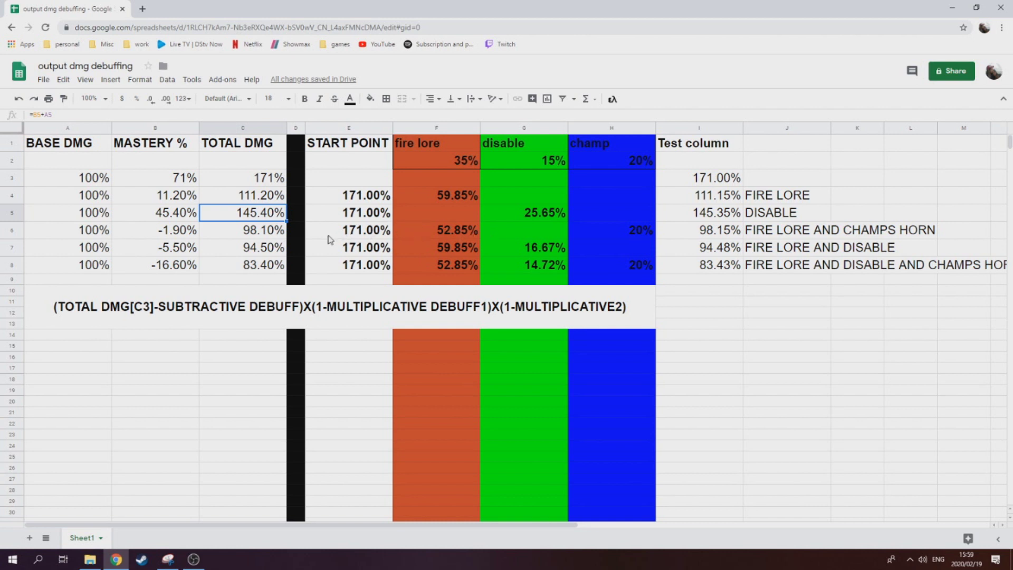
Step: Examine the fire lore and champs horn row, checking its mastery, start point and both debuff cells against the written formula
{"action": "left_click", "coordinate": [187, 236]}
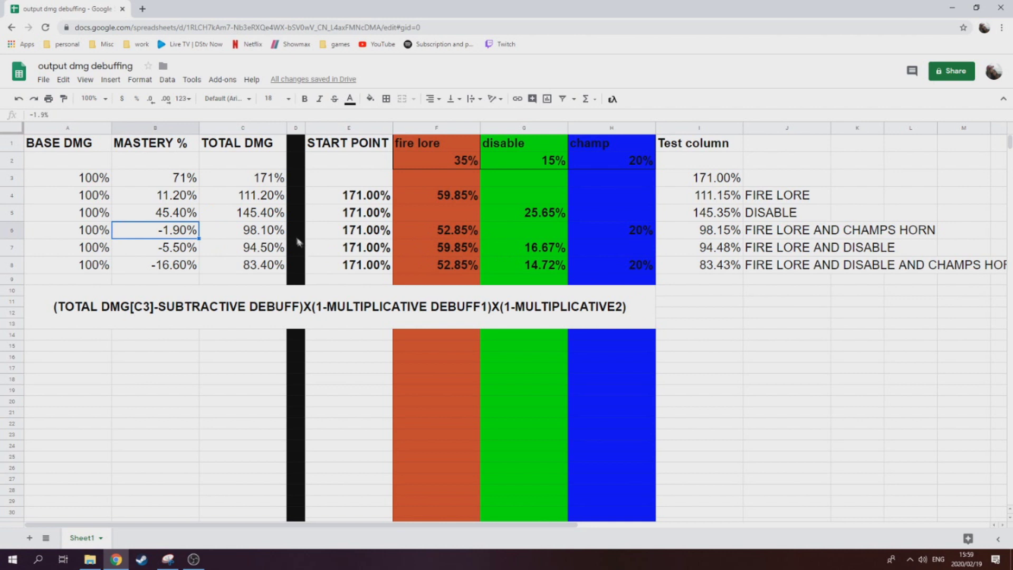
{"action": "left_click", "coordinate": [353, 235]}
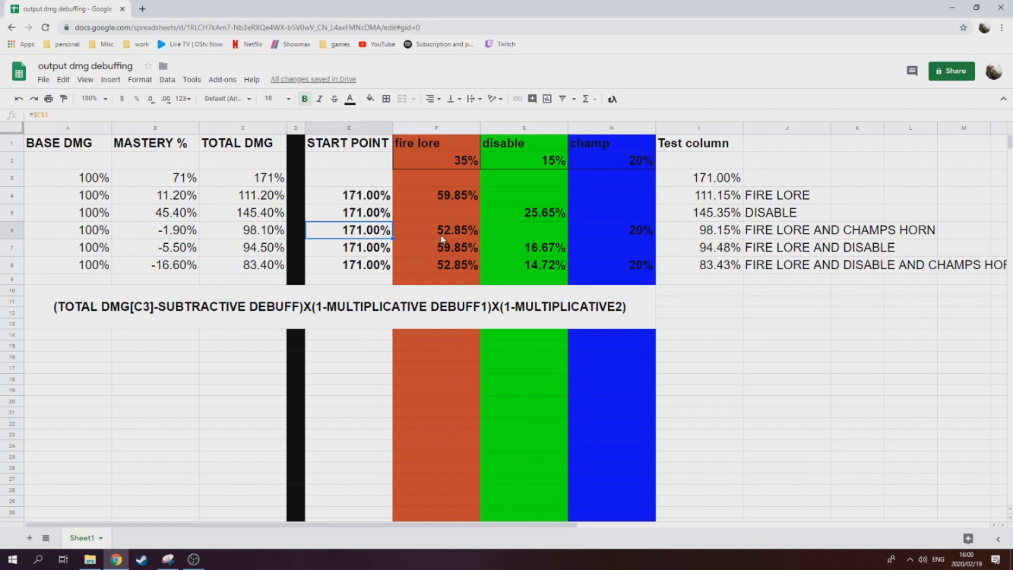
{"action": "left_click", "coordinate": [125, 324]}
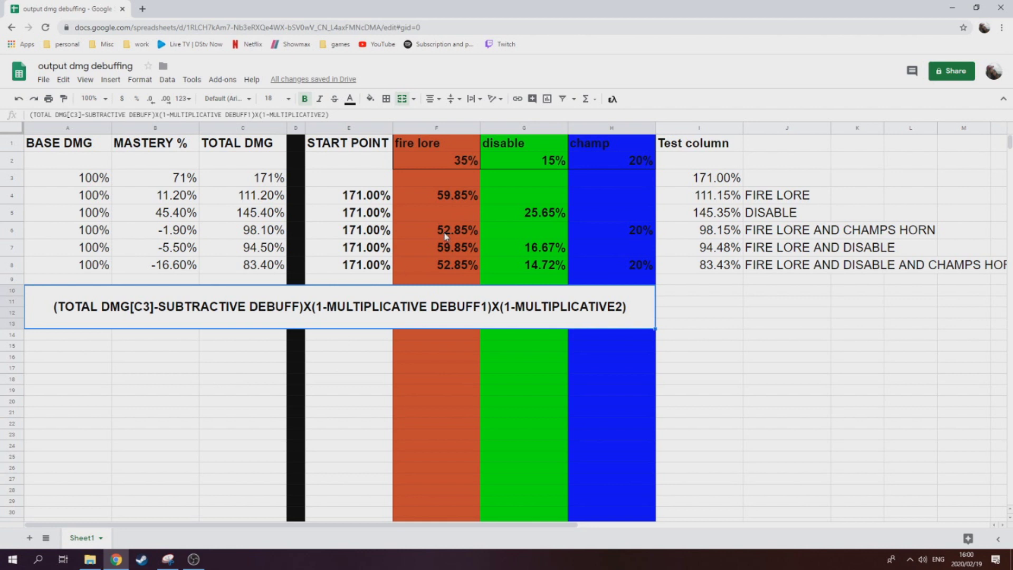
{"action": "left_click", "coordinate": [607, 229]}
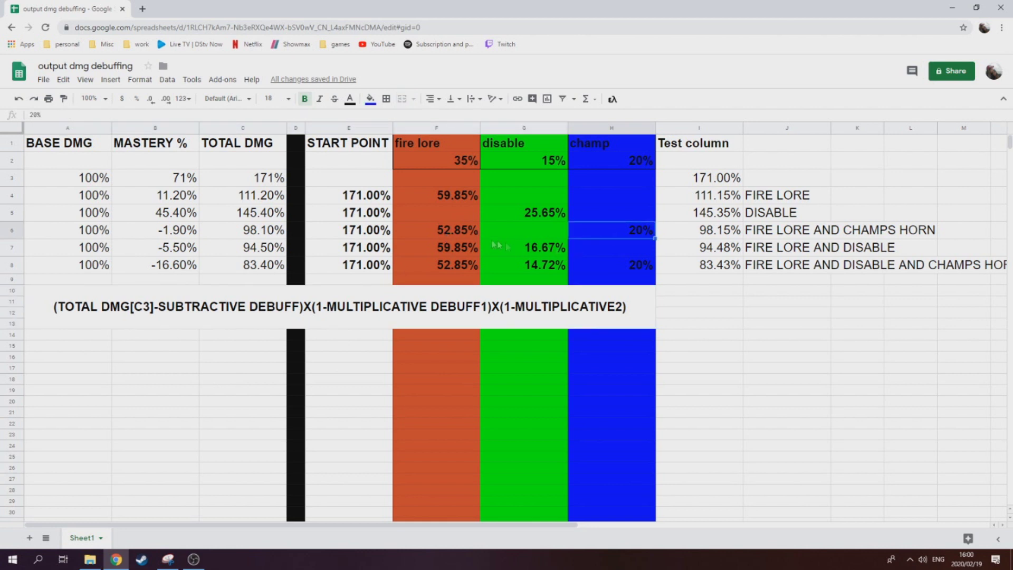
{"action": "left_click", "coordinate": [460, 232]}
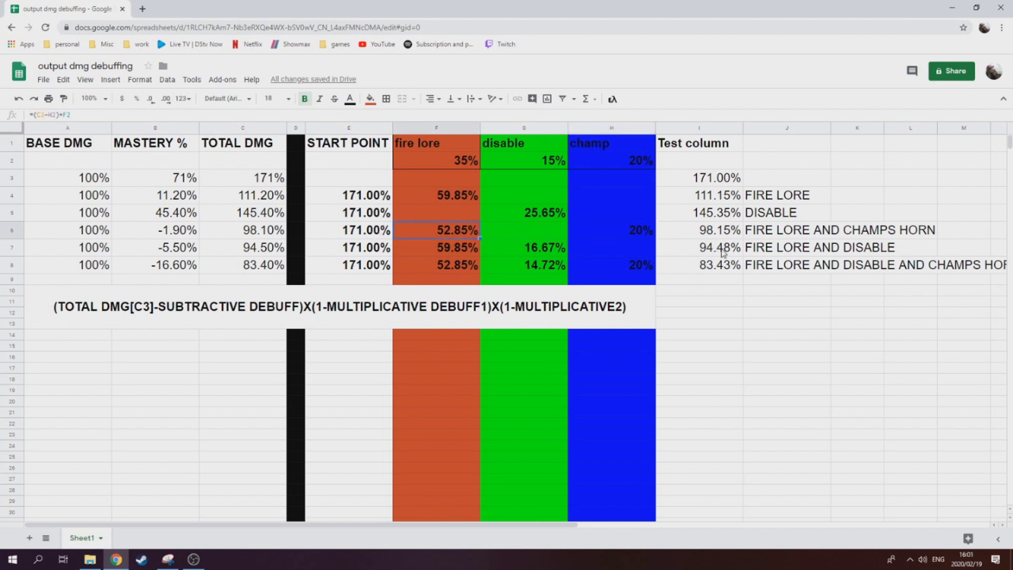
Step: Retrace the start point, fire lore and champ cells in row 6 and compare the test column formula with the total damage in C6
{"action": "left_click", "coordinate": [365, 236]}
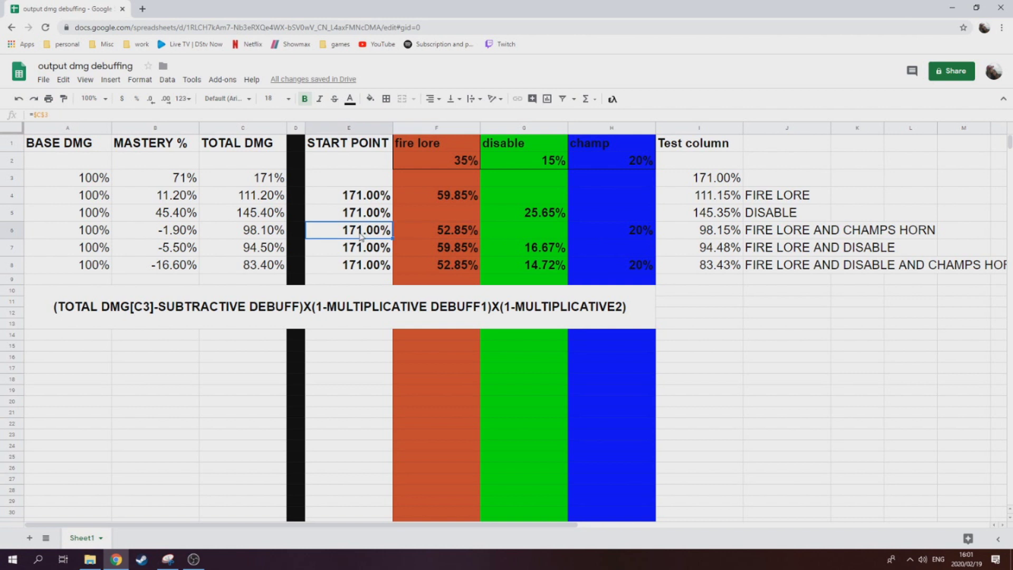
{"action": "left_click", "coordinate": [458, 233]}
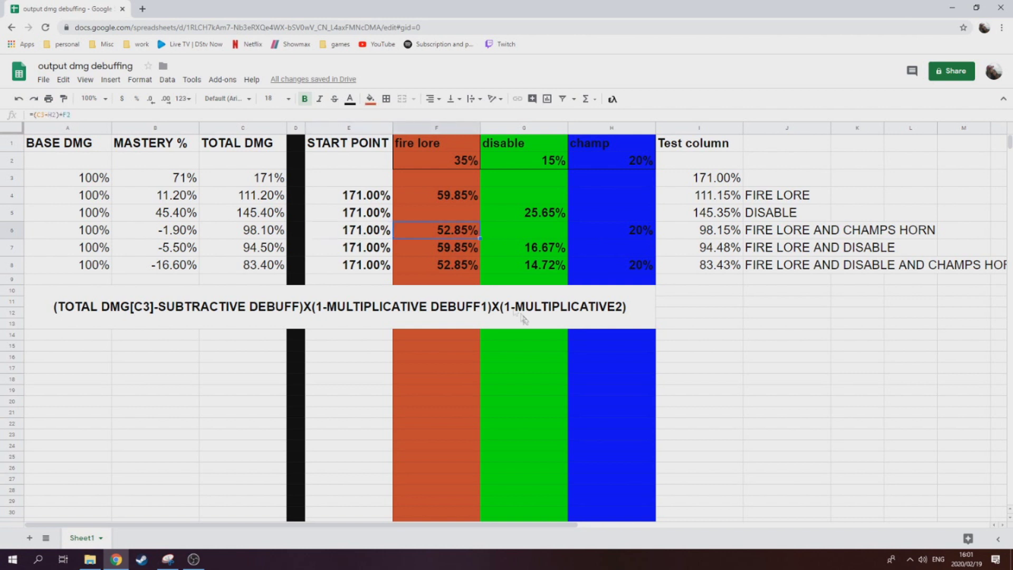
{"action": "left_click", "coordinate": [625, 236]}
{"action": "left_click", "coordinate": [732, 235]}
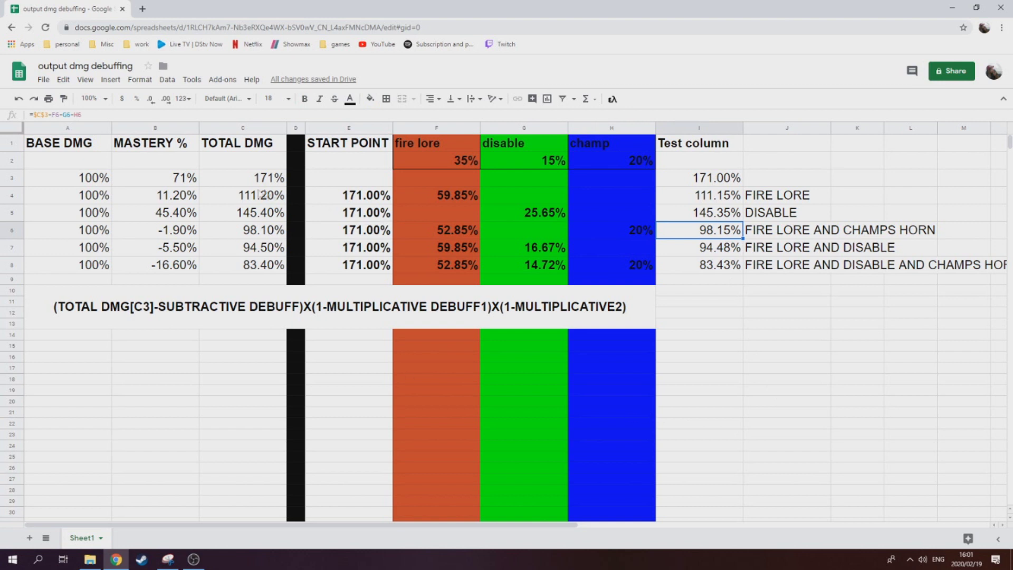
{"action": "left_click", "coordinate": [242, 230]}
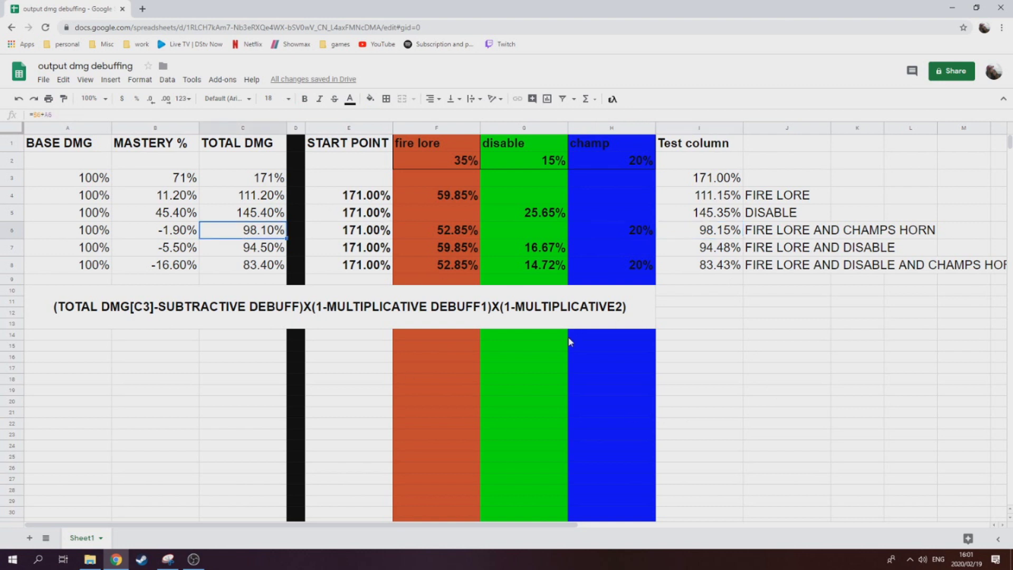
Step: Examine the fire lore and disable row, checking its start point, both debuff formulas and the test column against the total damage in C7
{"action": "left_click", "coordinate": [456, 249]}
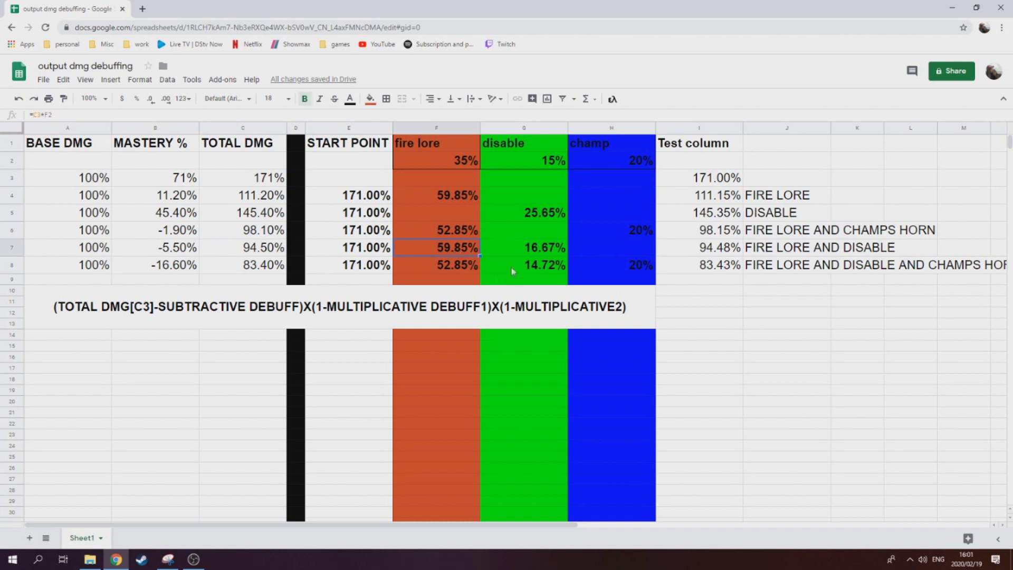
{"action": "left_click", "coordinate": [526, 253]}
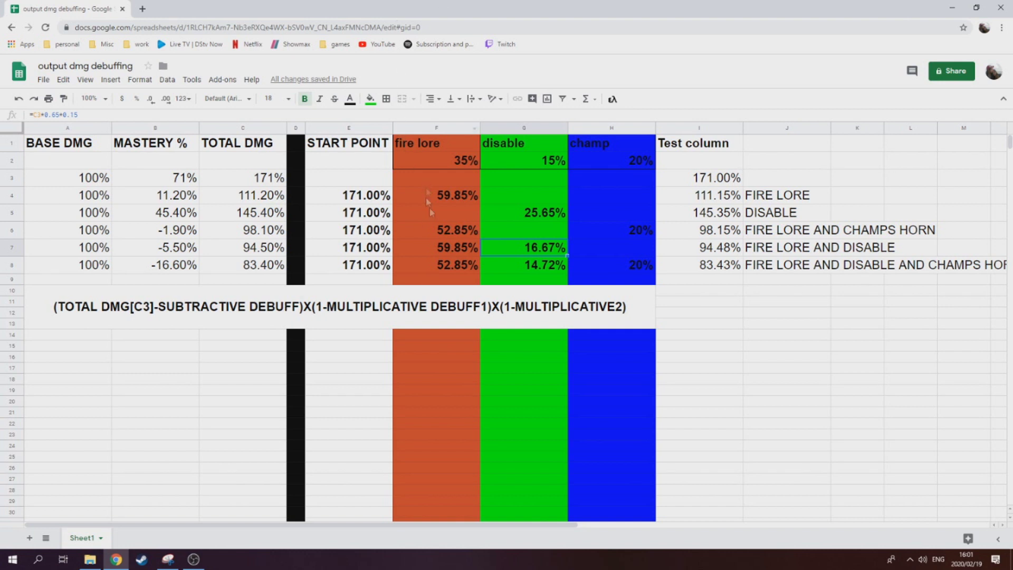
{"action": "left_click", "coordinate": [469, 246]}
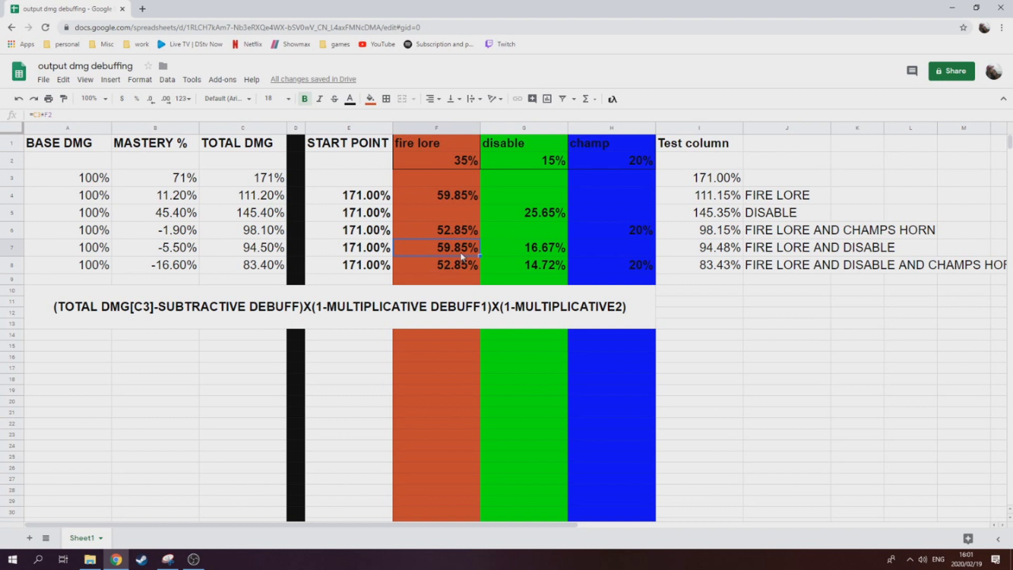
{"action": "left_click", "coordinate": [380, 254]}
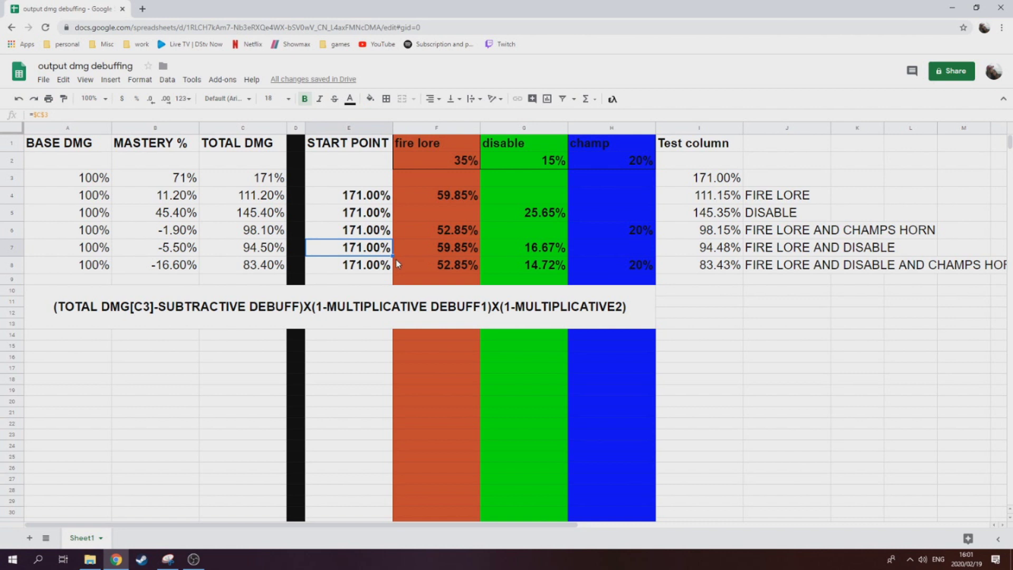
{"action": "key", "text": "Right"}
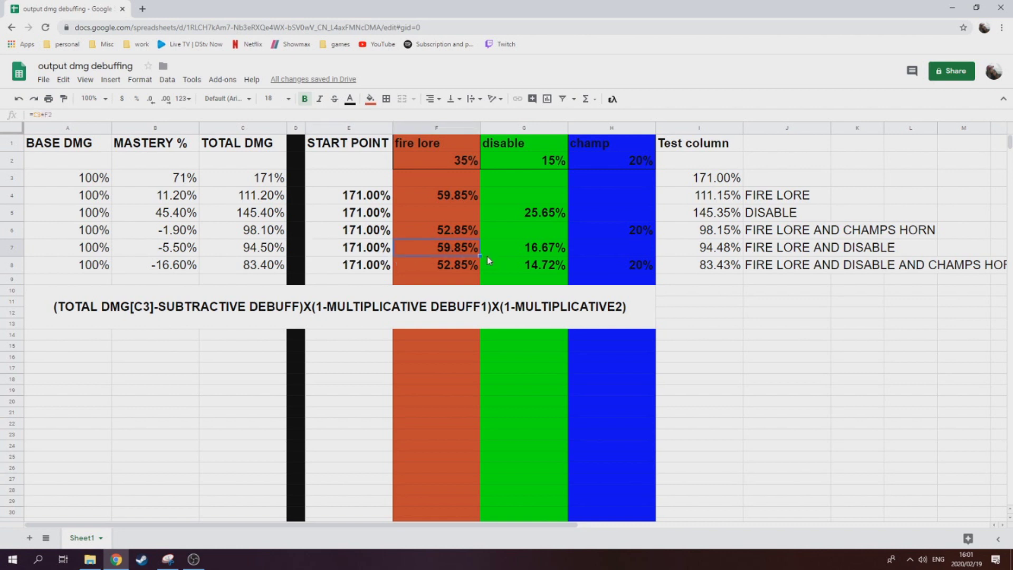
{"action": "left_click", "coordinate": [537, 254]}
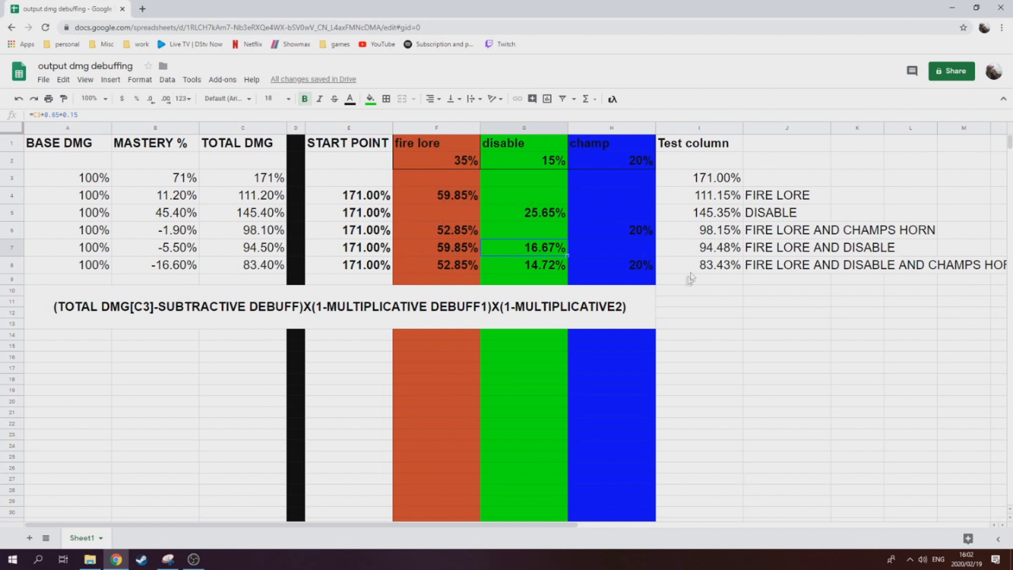
{"action": "left_click", "coordinate": [702, 252]}
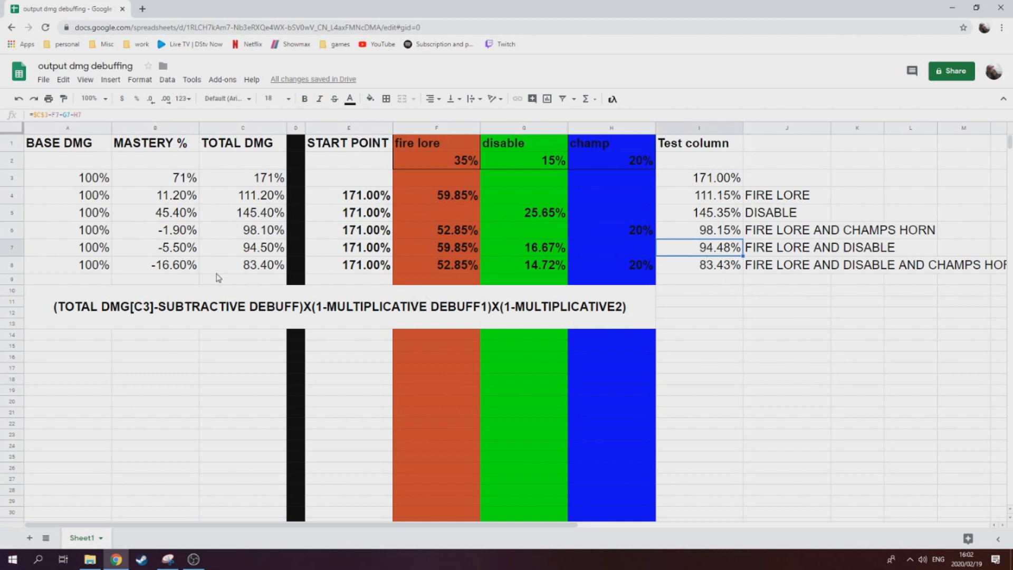
{"action": "left_click", "coordinate": [236, 254]}
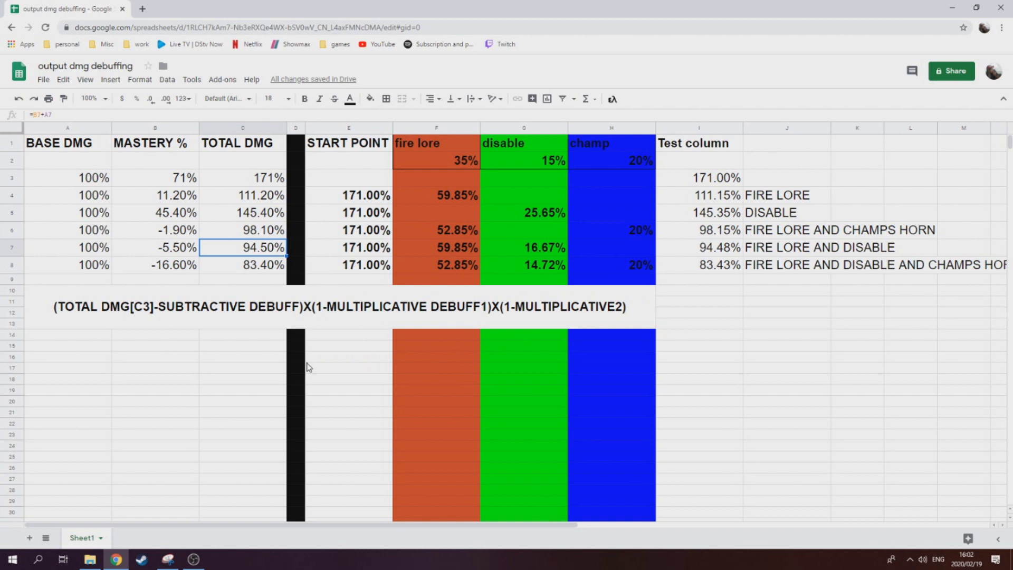
Step: Review the written damage formula below the table and check the test column formula in I8 for all three debuffs combined
{"action": "left_click", "coordinate": [144, 316]}
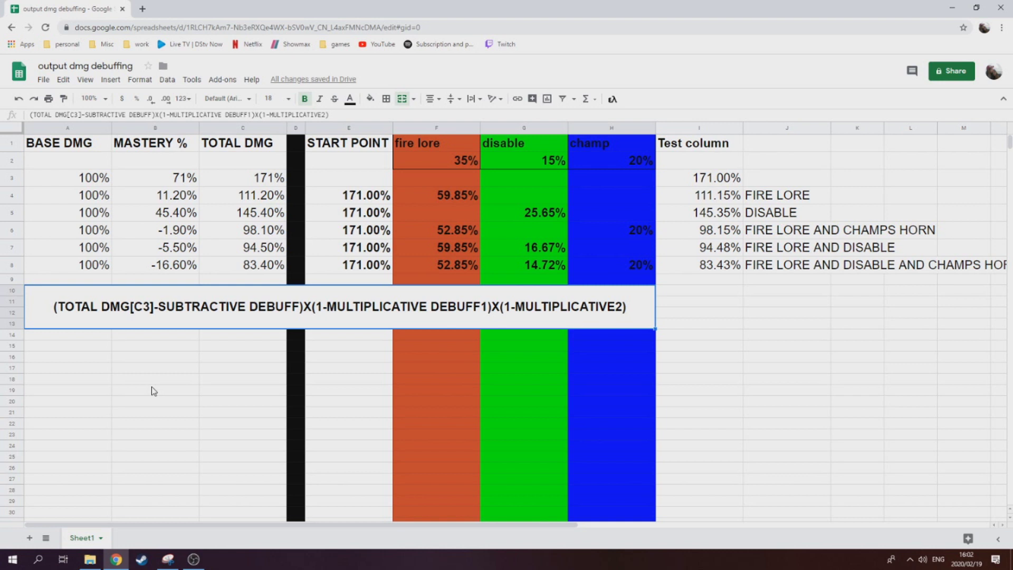
{"action": "left_click", "coordinate": [696, 269]}
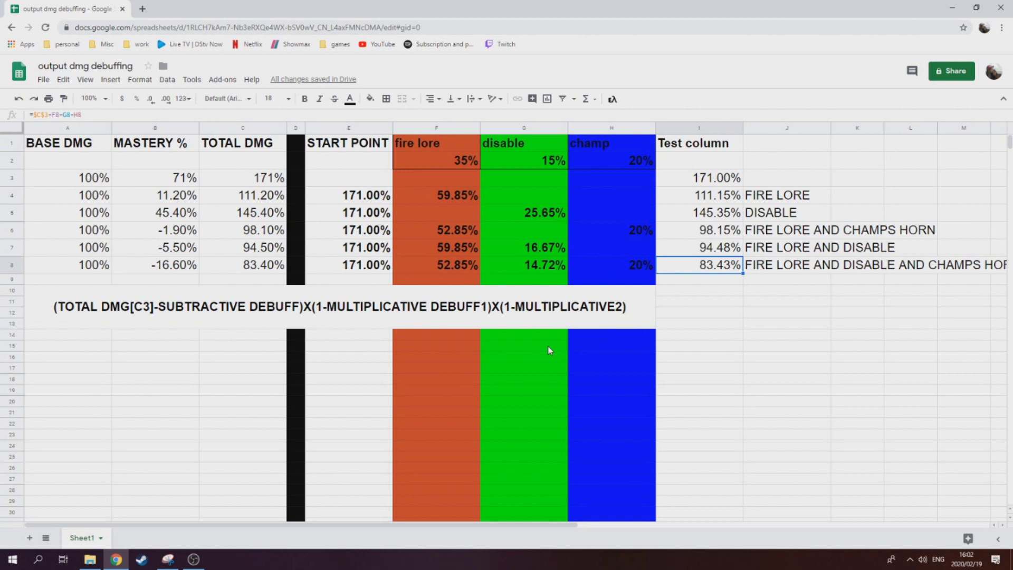